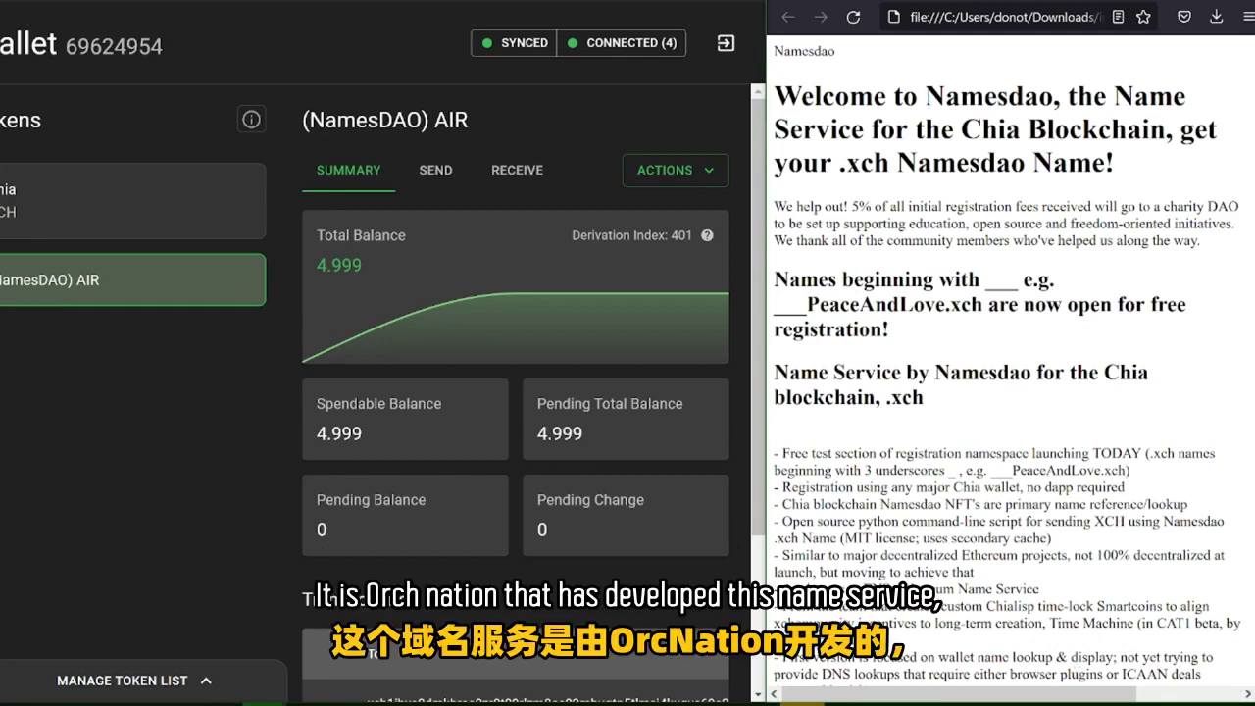
# Step: Start a new AIR send transaction and fill in the registration address copied from step 1 of the Namesdao instructions
pyautogui.scroll(-3, 1007, 361)
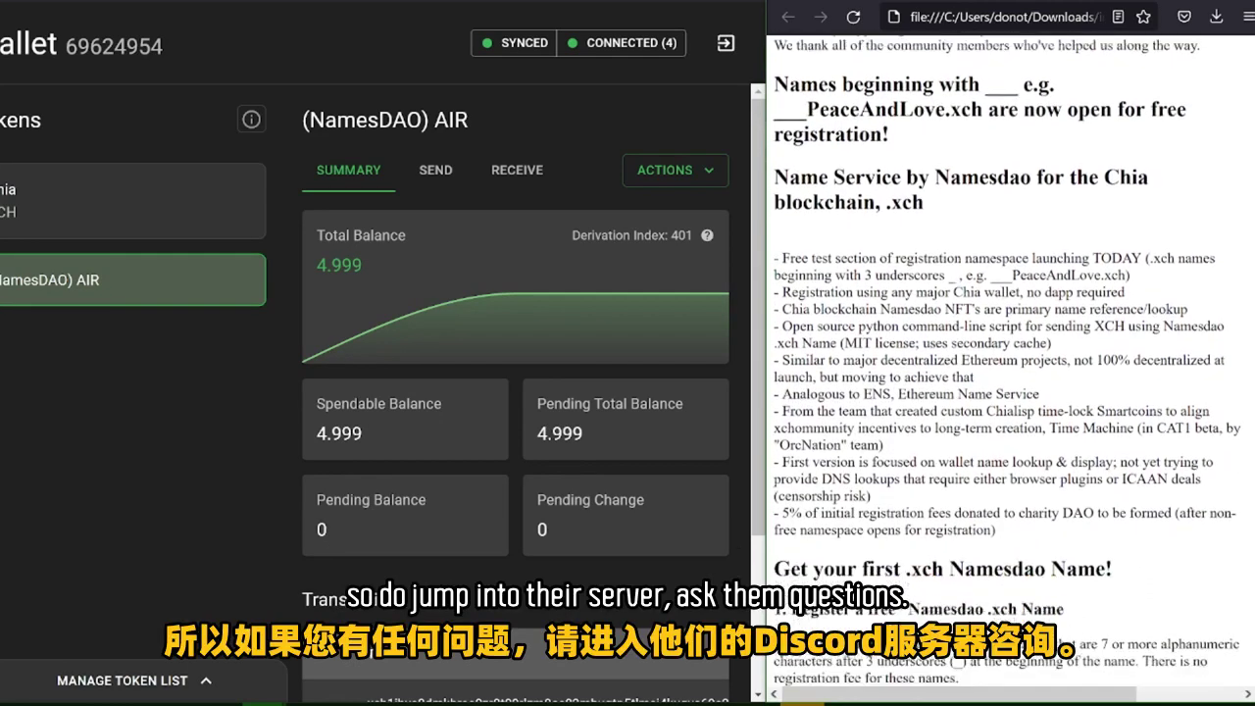
pyautogui.scroll(-3, 1007, 361)
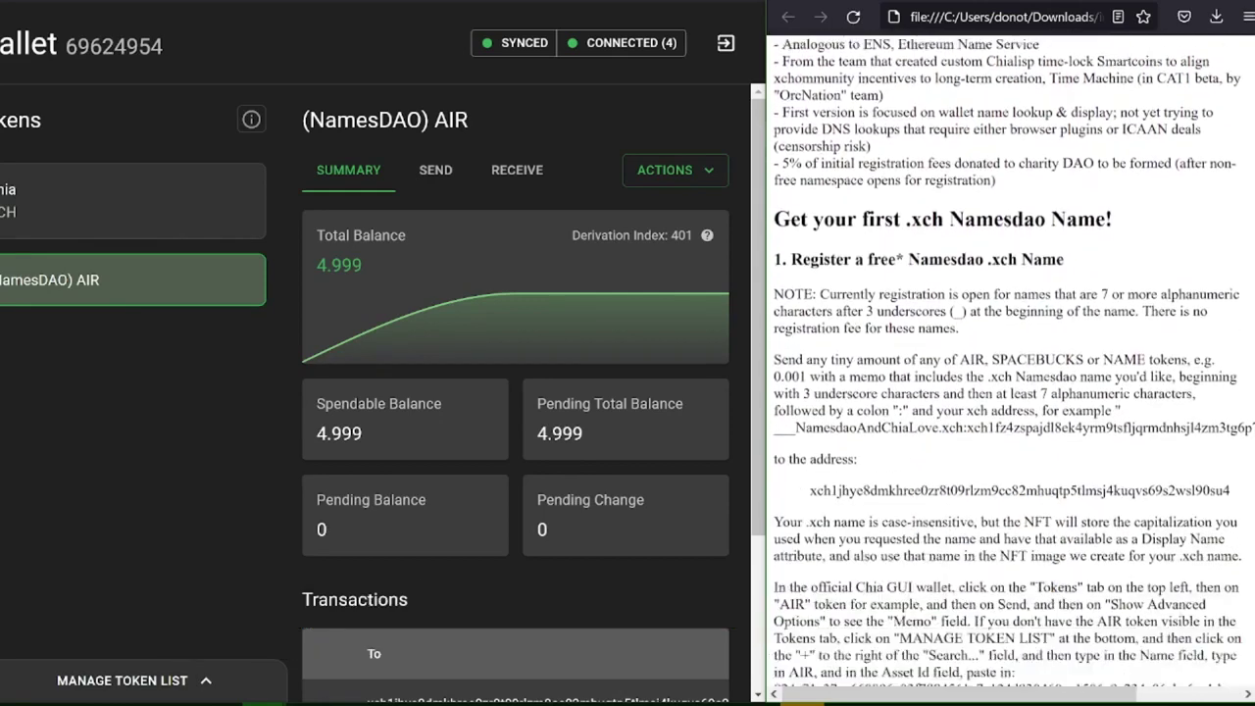
pyautogui.scroll(-2, 1111, 495)
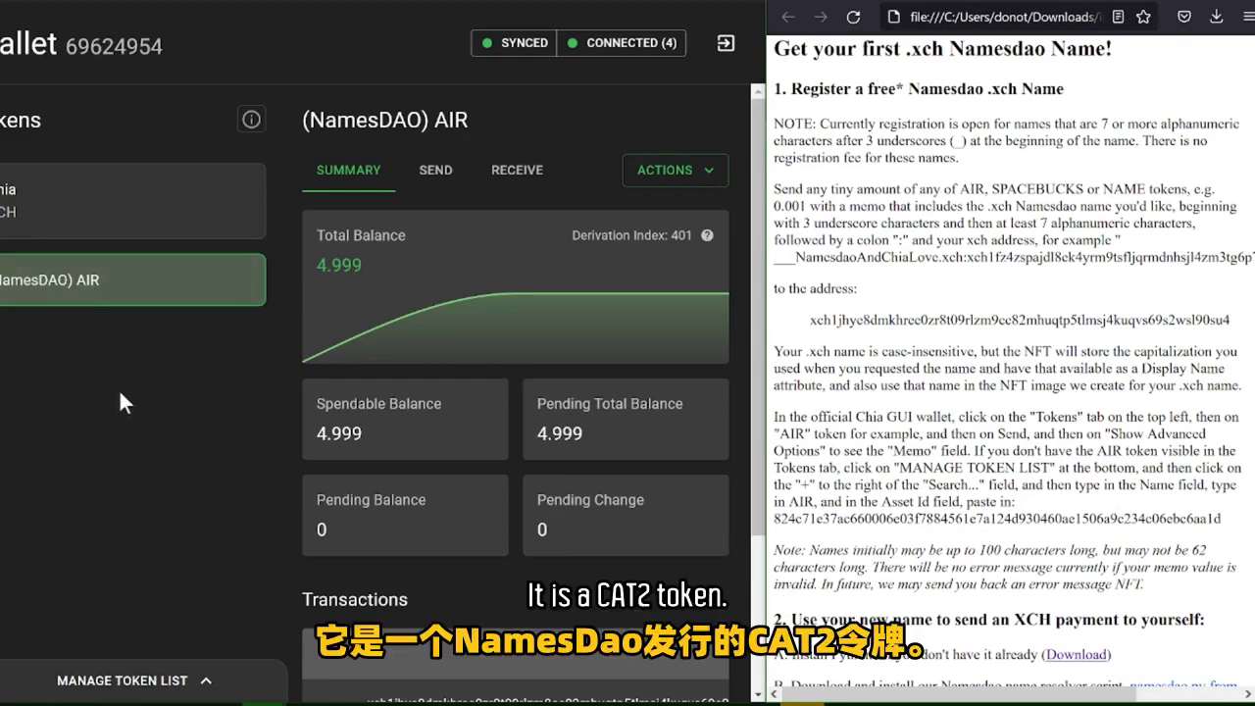
pyautogui.click(437, 169)
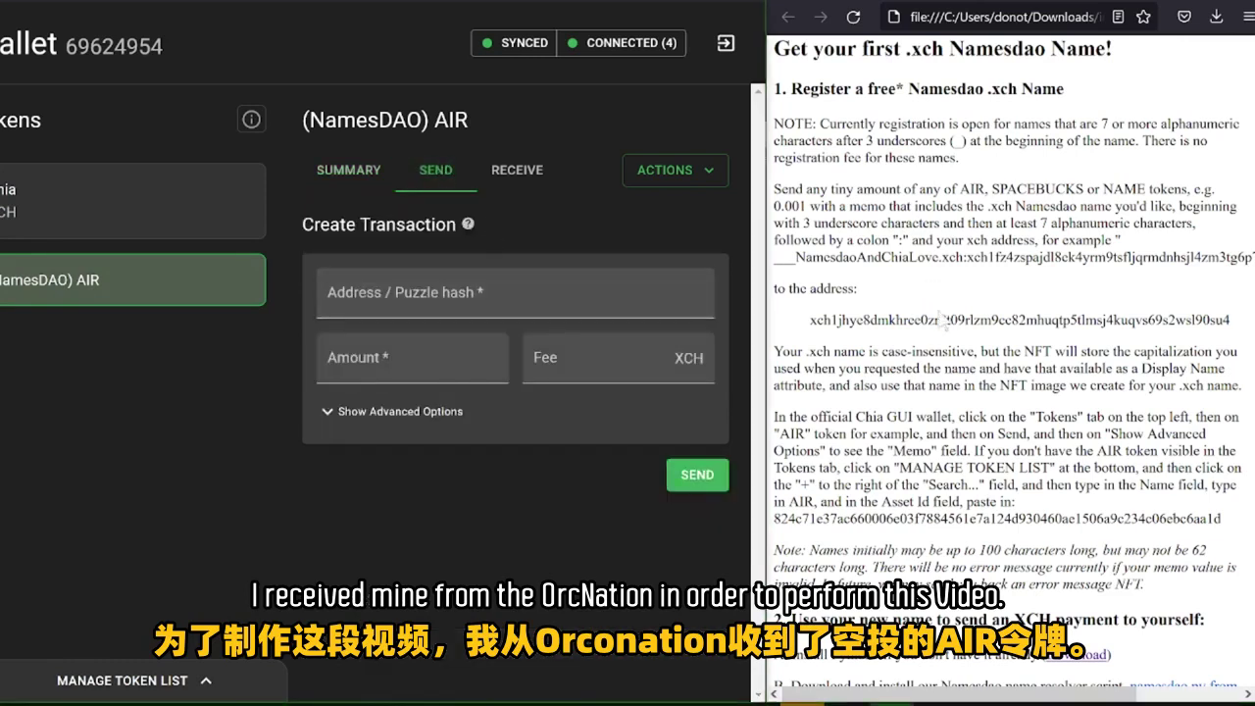
pyautogui.doubleClick(928, 324)
pyautogui.hotkey('ctrl', 'c')
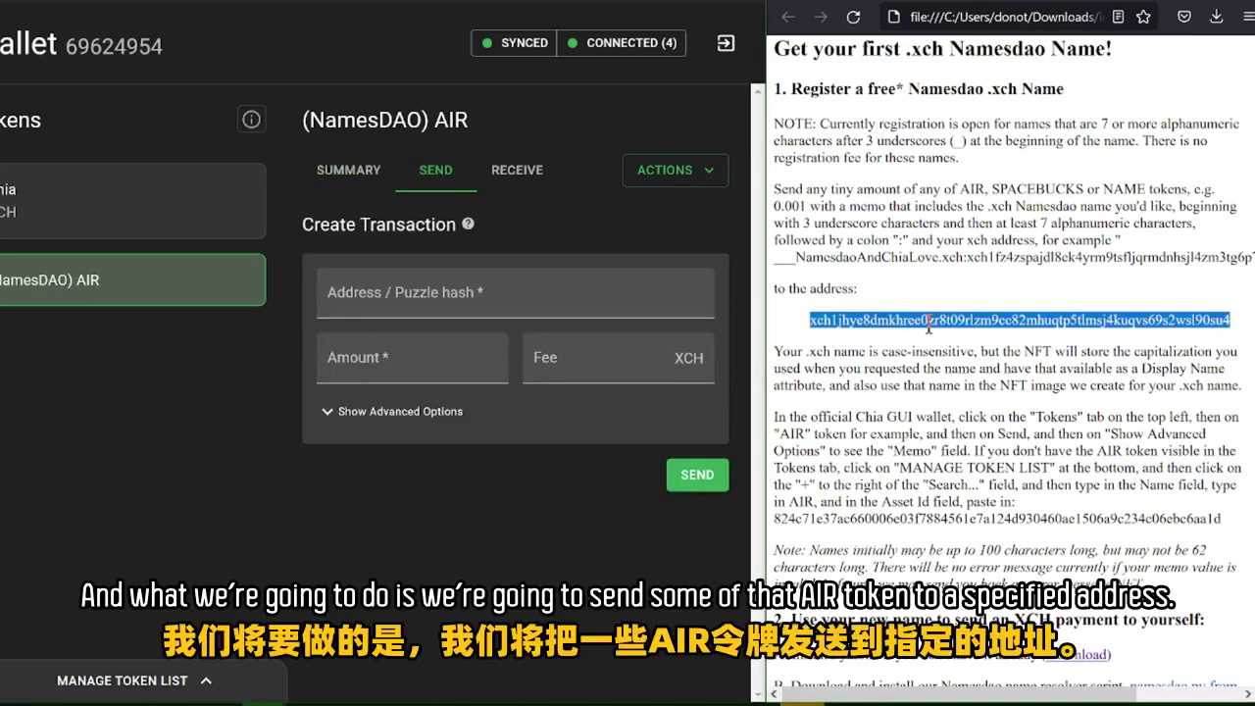
pyautogui.click(524, 301)
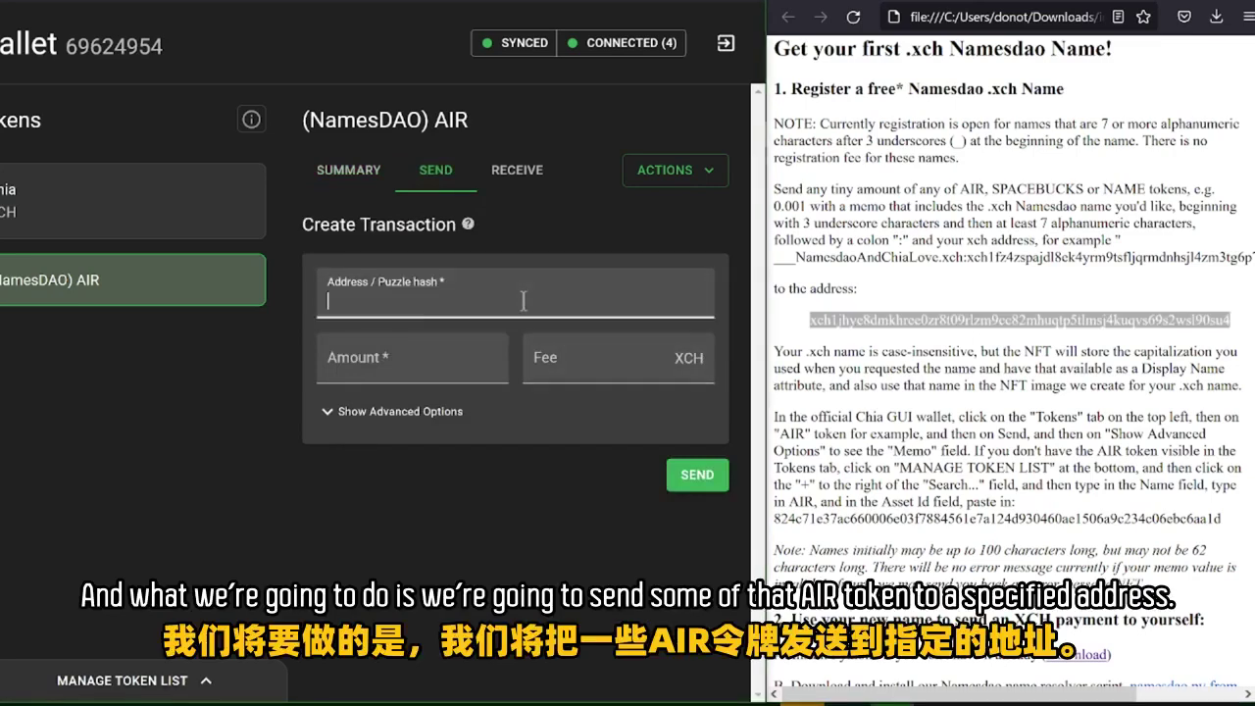
pyautogui.hotkey('ctrl', 'v')
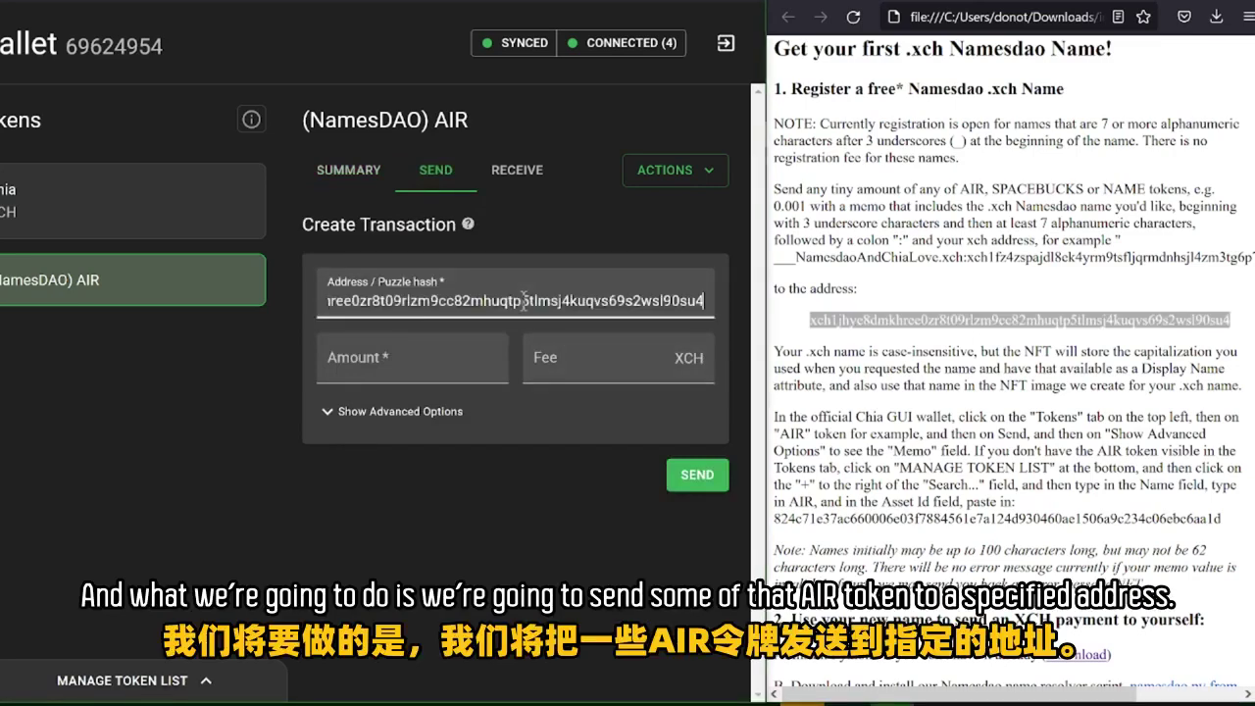
# Step: Show the transaction's advanced options and set the amount to 0.001 and the fee to 0
pyautogui.click(438, 412)
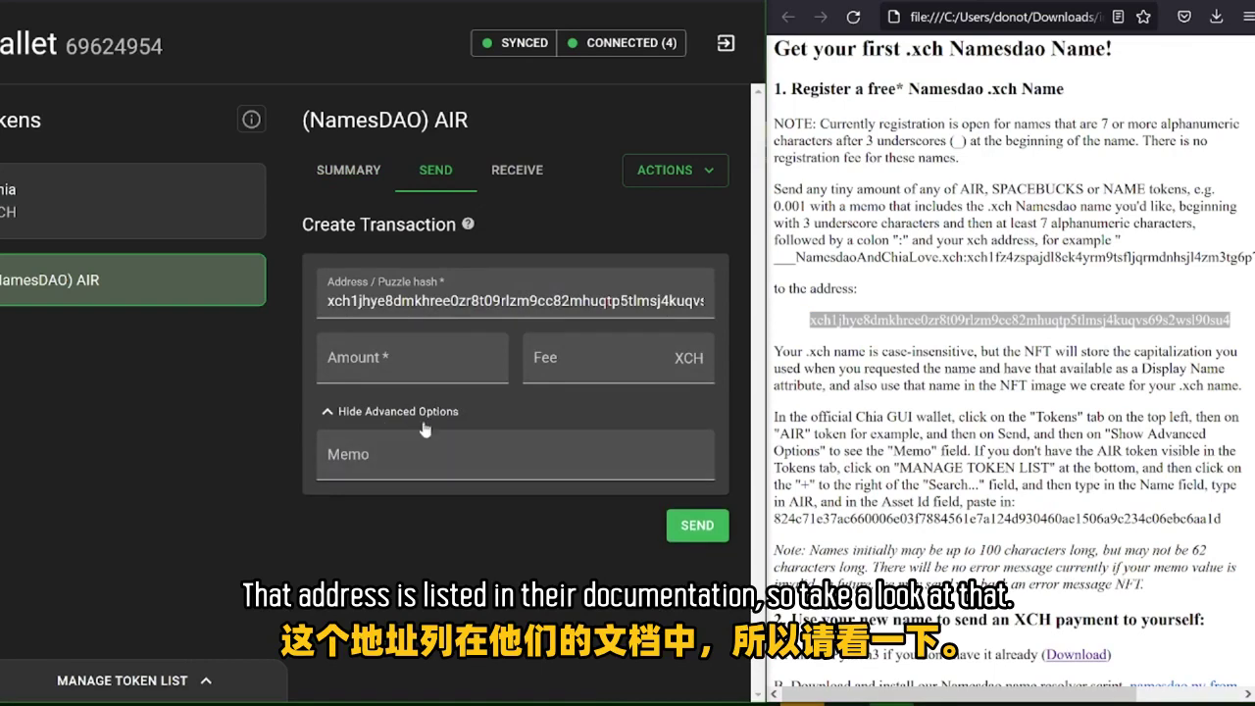
pyautogui.click(402, 363)
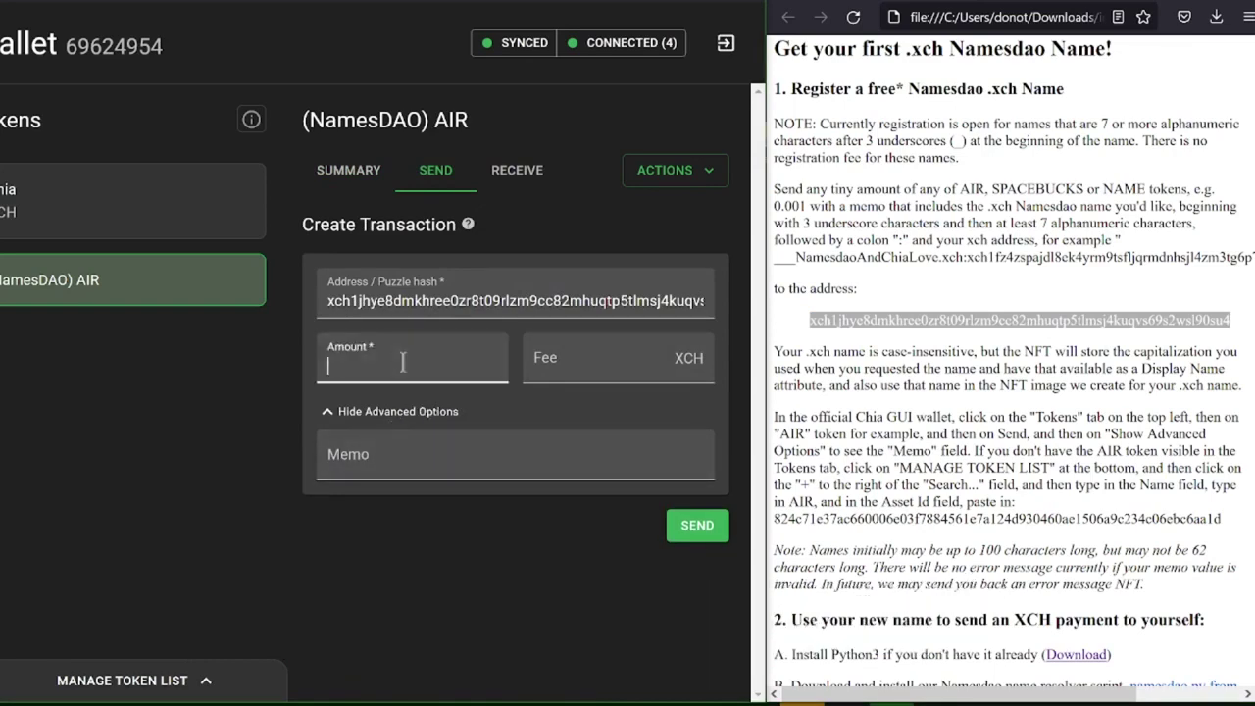
pyautogui.write('.001')
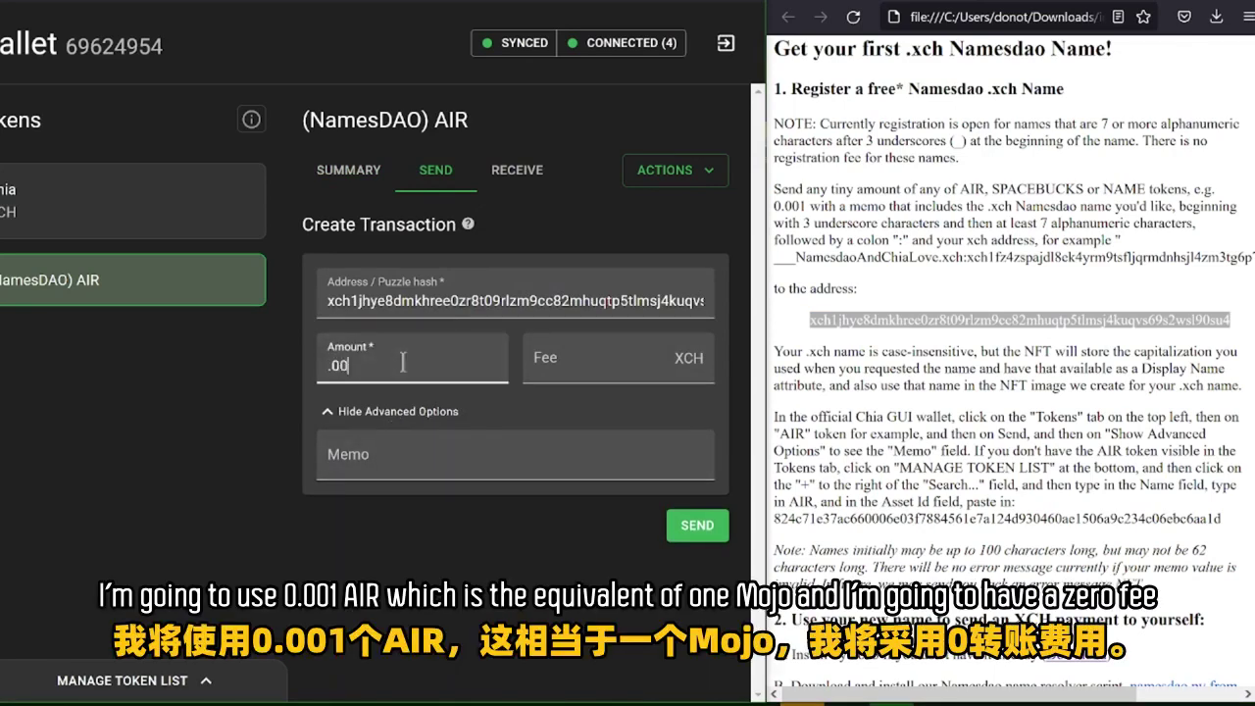
pyautogui.click(600, 368)
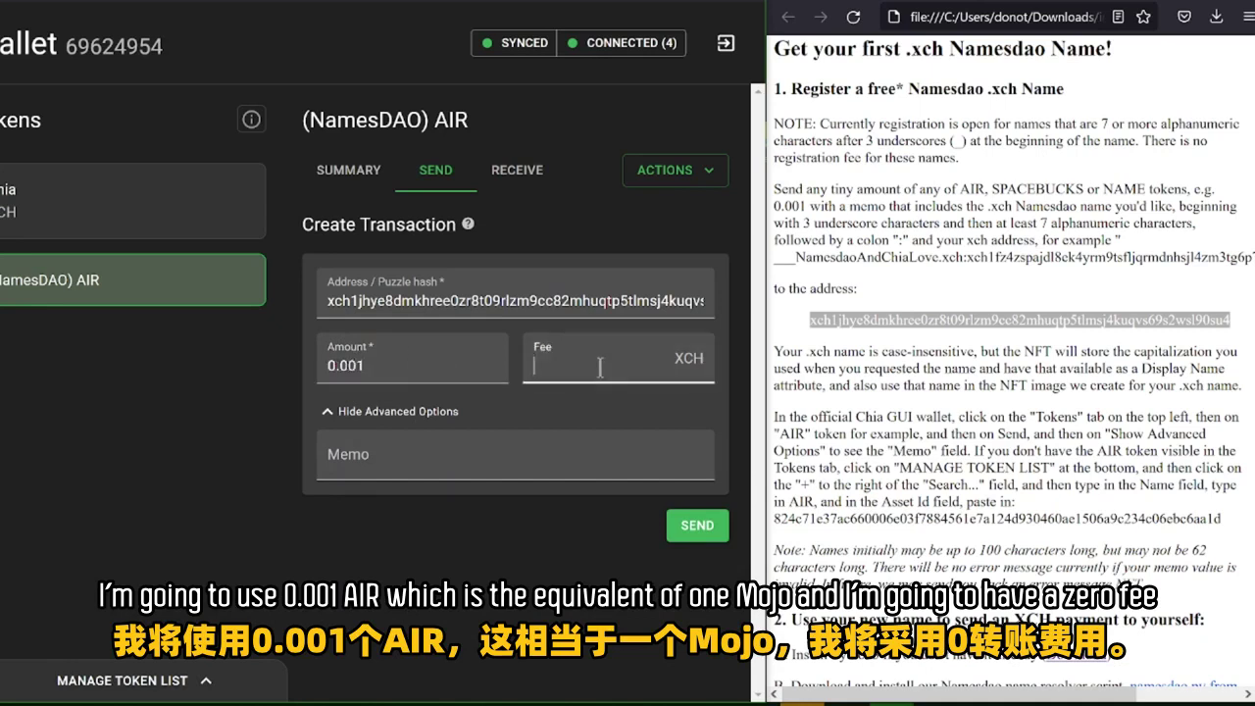
pyautogui.write('0')
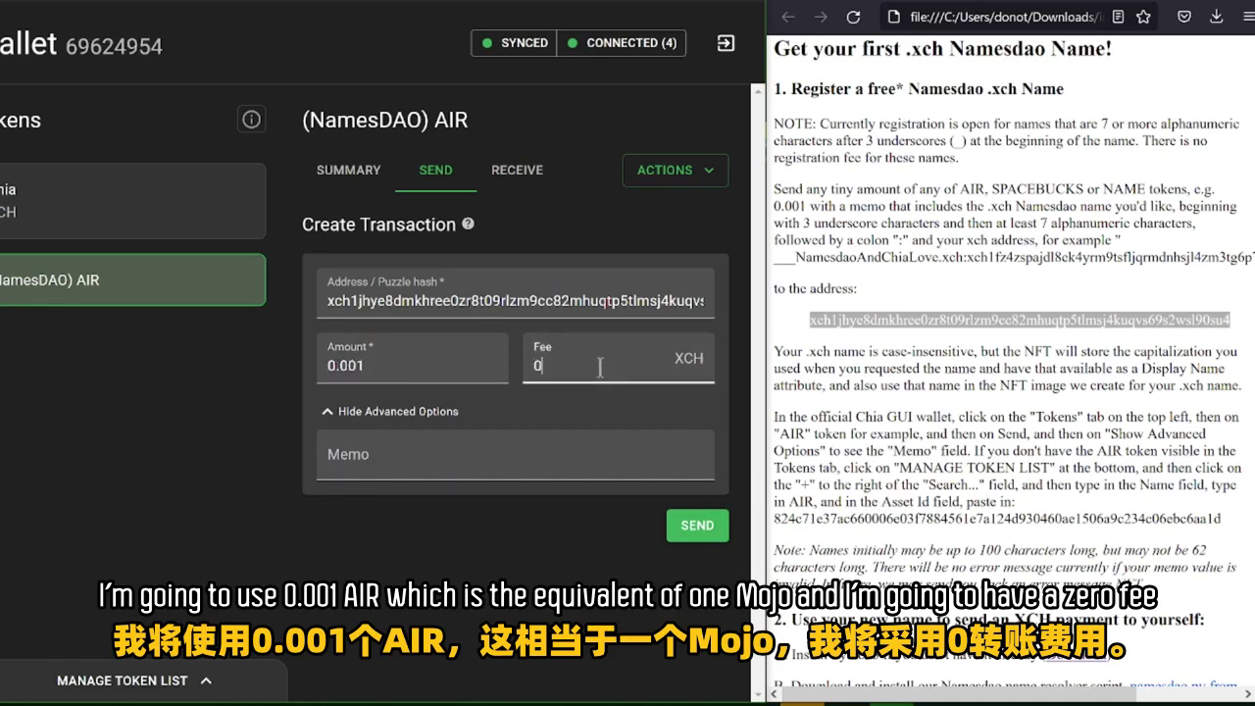
# Step: Copy the AIR wallet's receive address and fill the transaction memo with ___xchdevs.xch: followed by that address
pyautogui.click(525, 171)
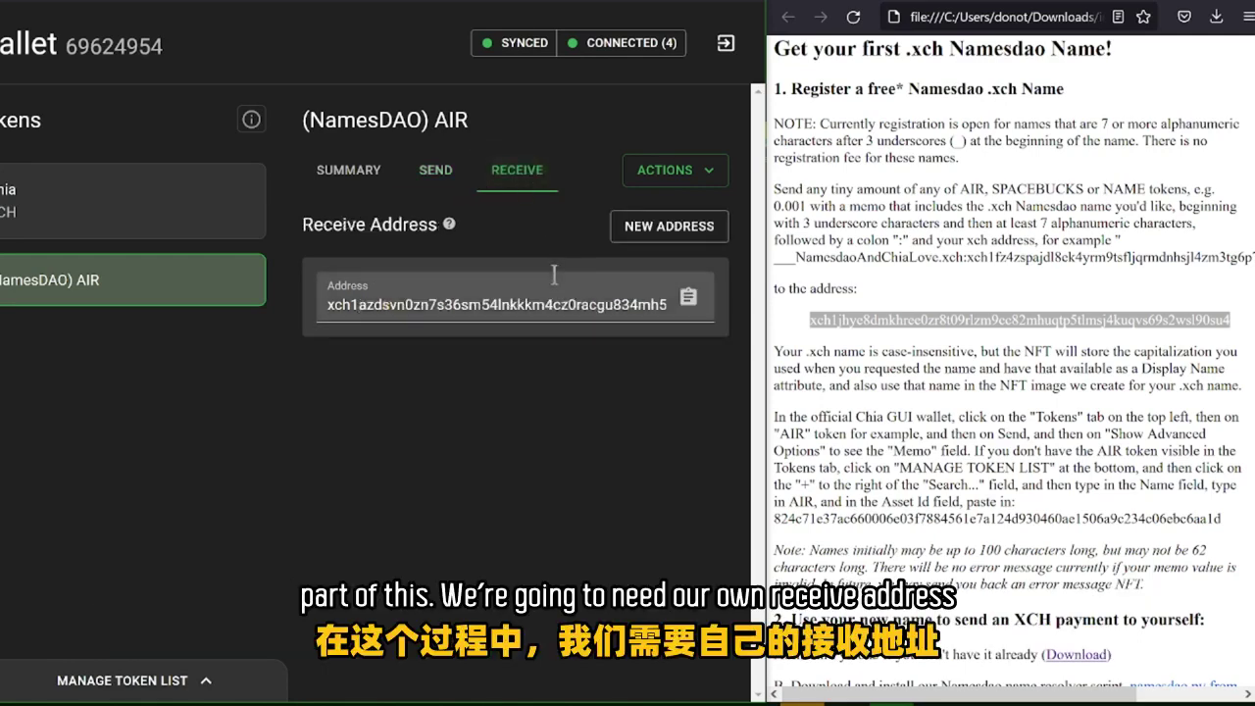
pyautogui.click(690, 300)
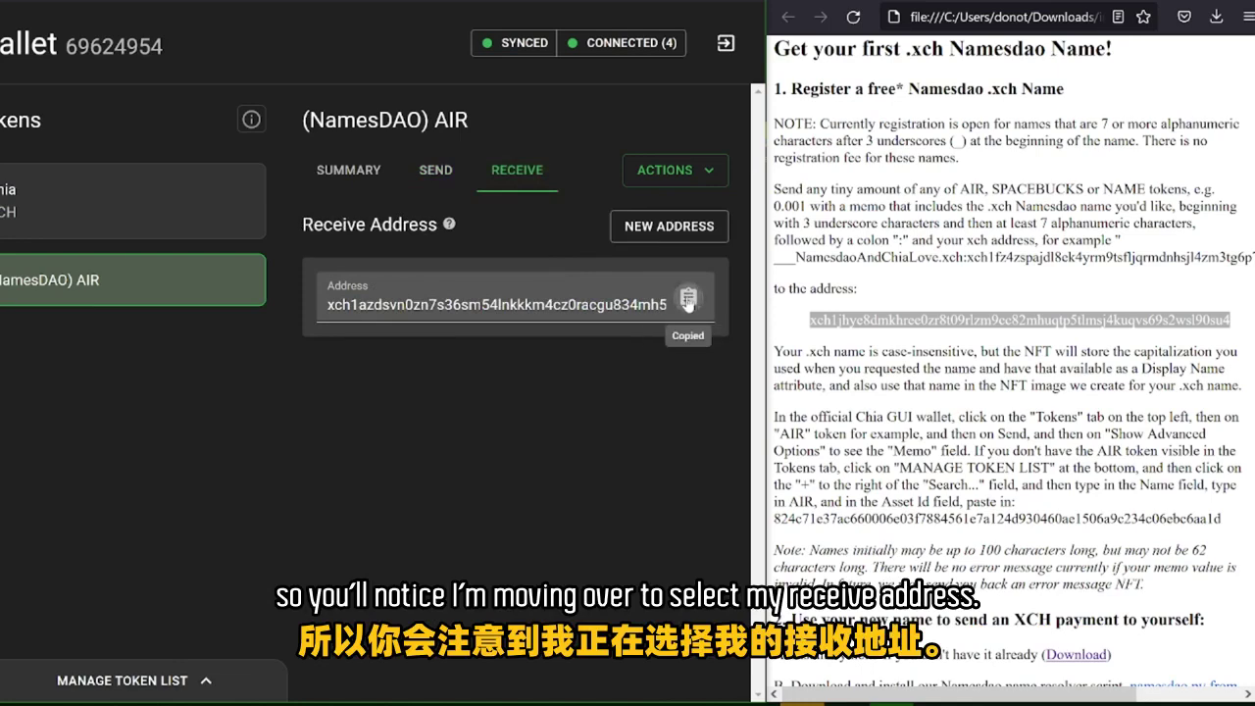
pyautogui.click(436, 177)
pyautogui.click(509, 470)
pyautogui.write('___')
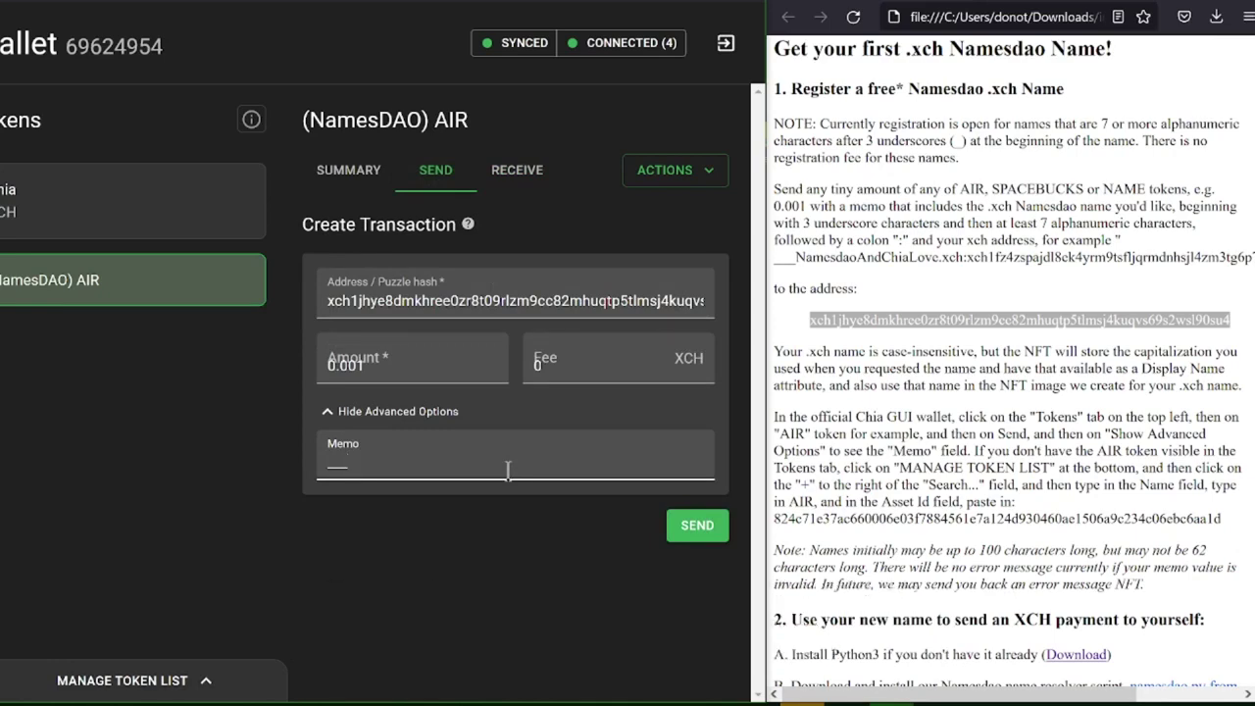
pyautogui.write('xc')
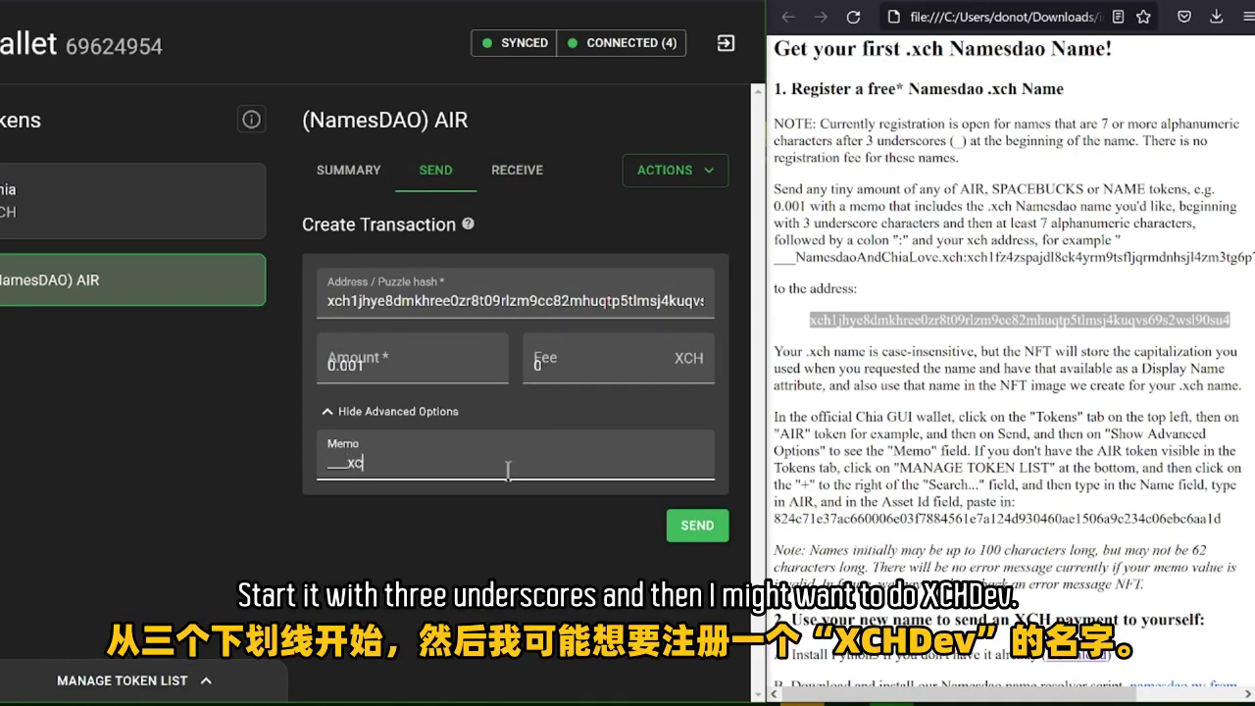
pyautogui.write('hdev')
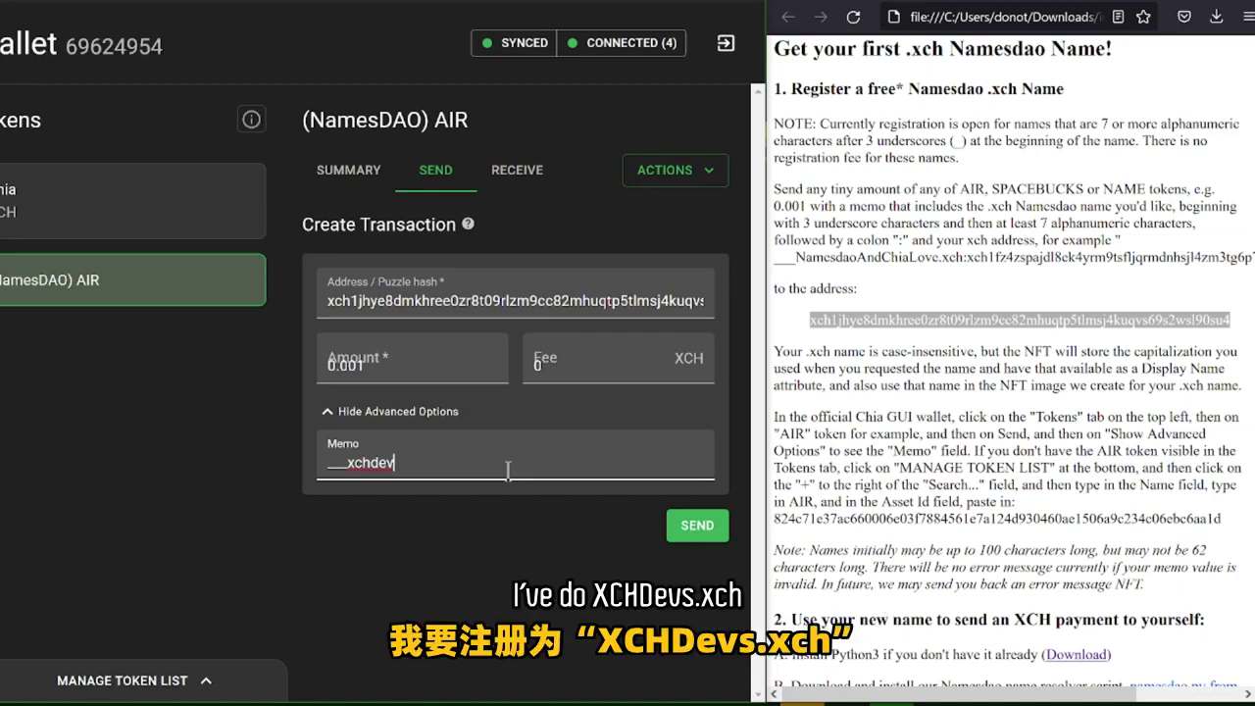
pyautogui.write('s')
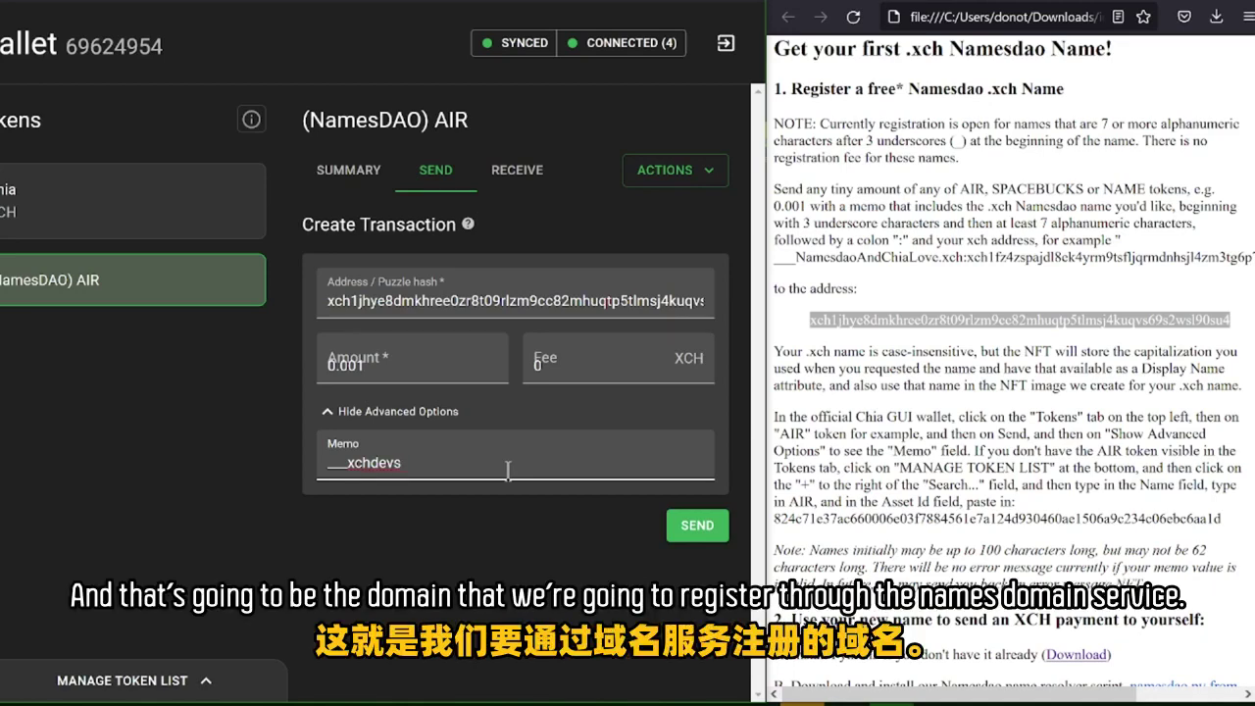
pyautogui.write('.xch:')
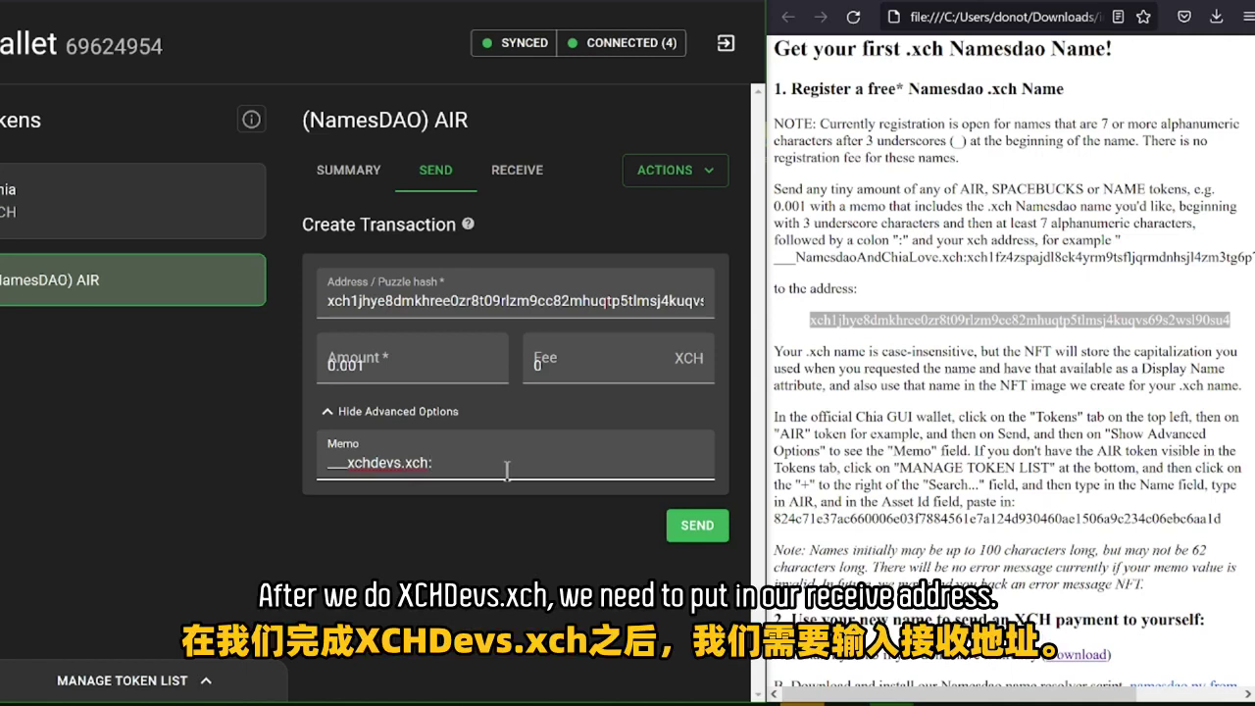
pyautogui.hotkey('ctrl', 'v')
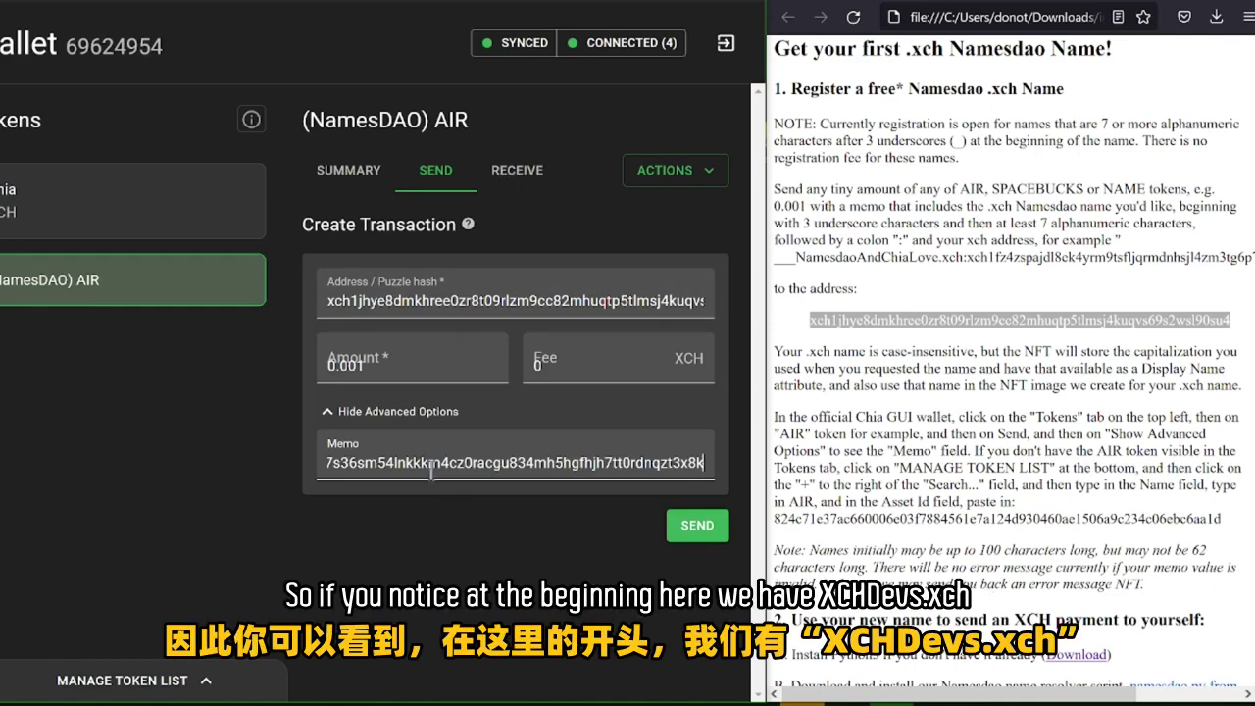
# Step: Check the memo's name and address, send the AIR transaction and dismiss the result message
pyautogui.moveTo(433, 478); pyautogui.dragTo(280, 470)
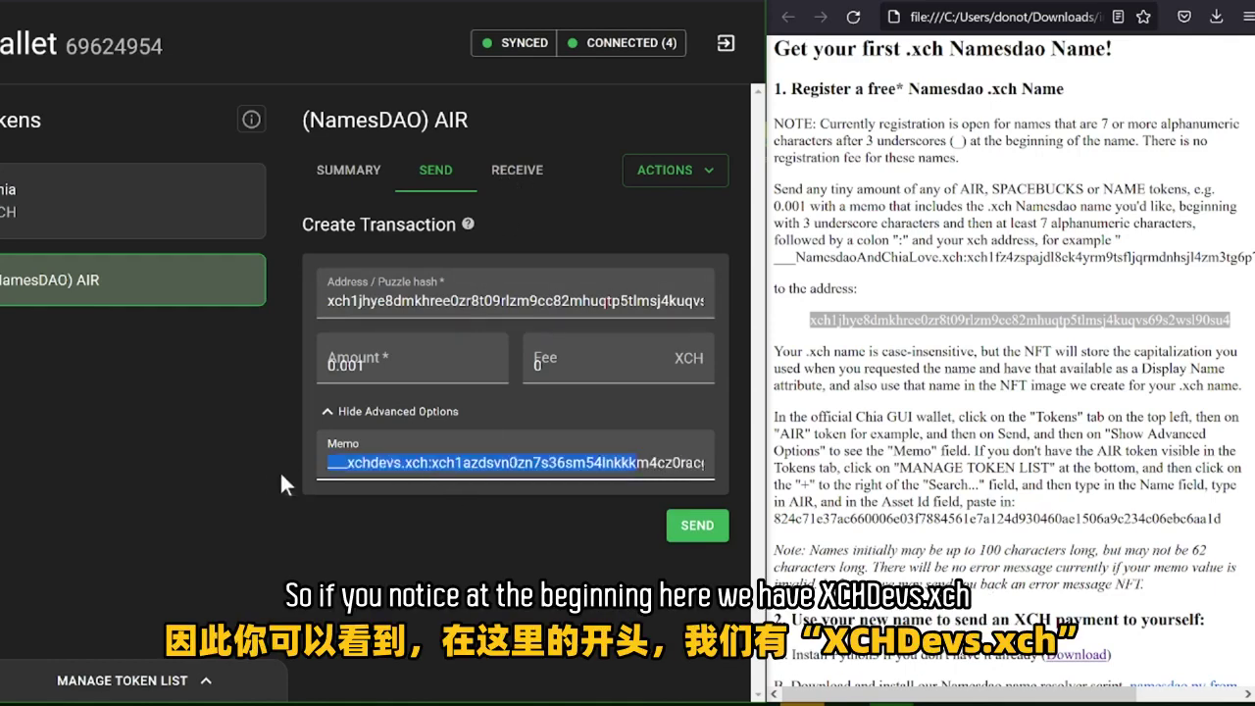
pyautogui.click(467, 463)
pyautogui.doubleClick(467, 463)
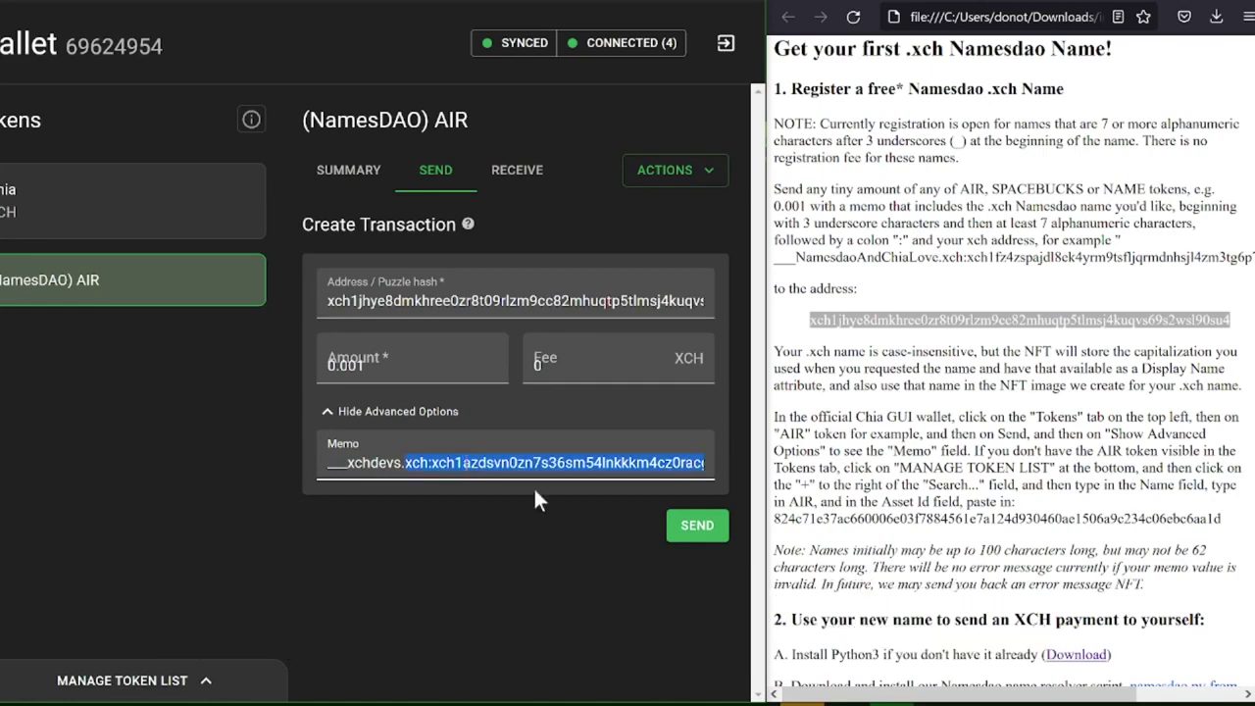
pyautogui.click(698, 526)
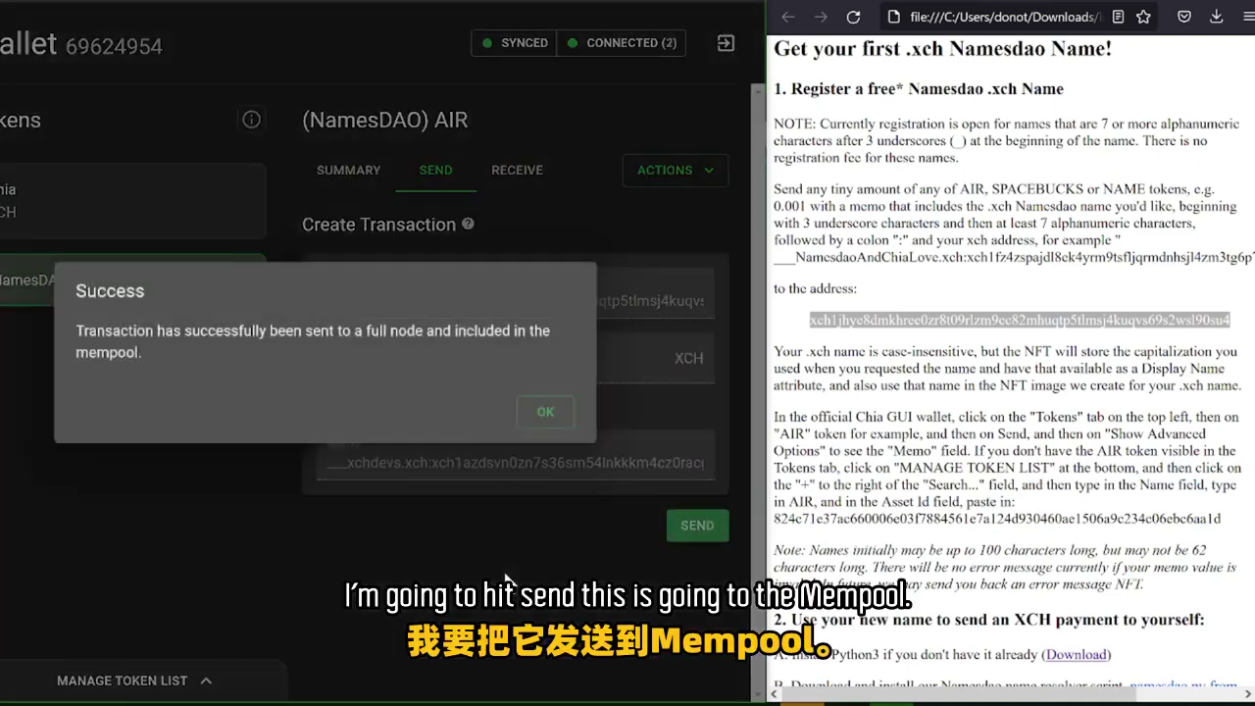
pyautogui.click(539, 412)
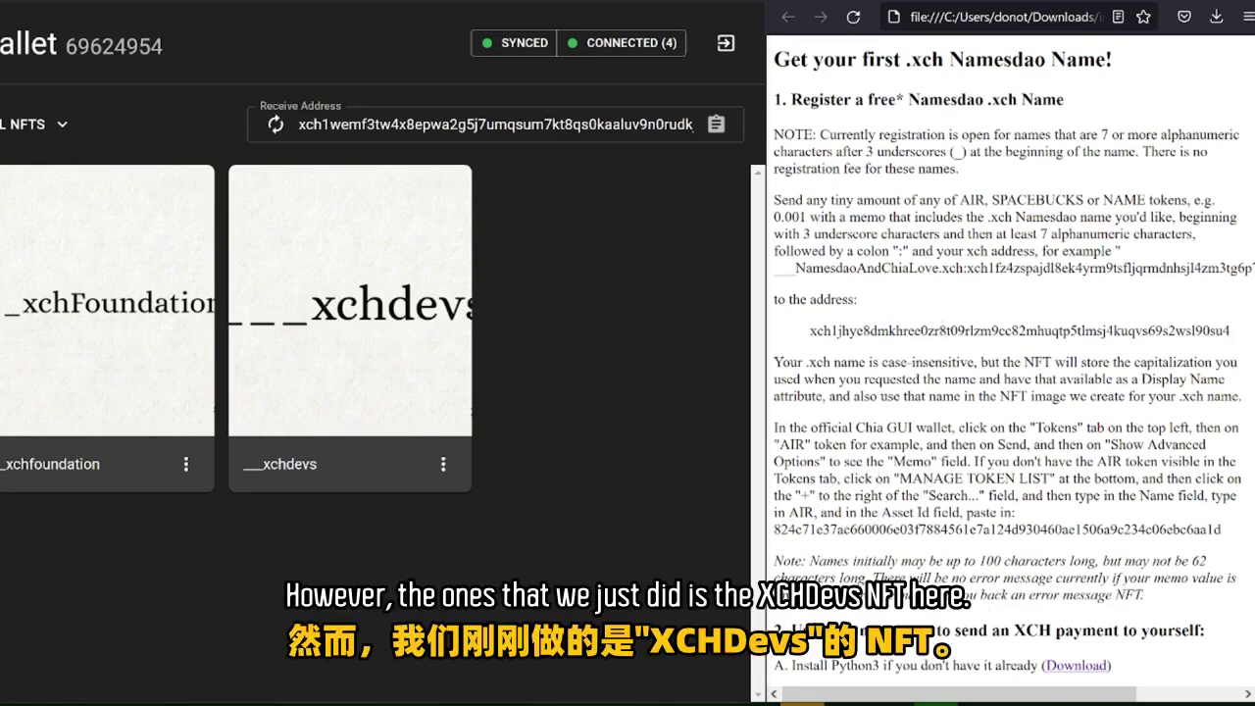
# Step: Read section 2 of the Namesdao instructions, highlighting the part about installing the name resolver script
pyautogui.scroll(-5, 1010, 373)
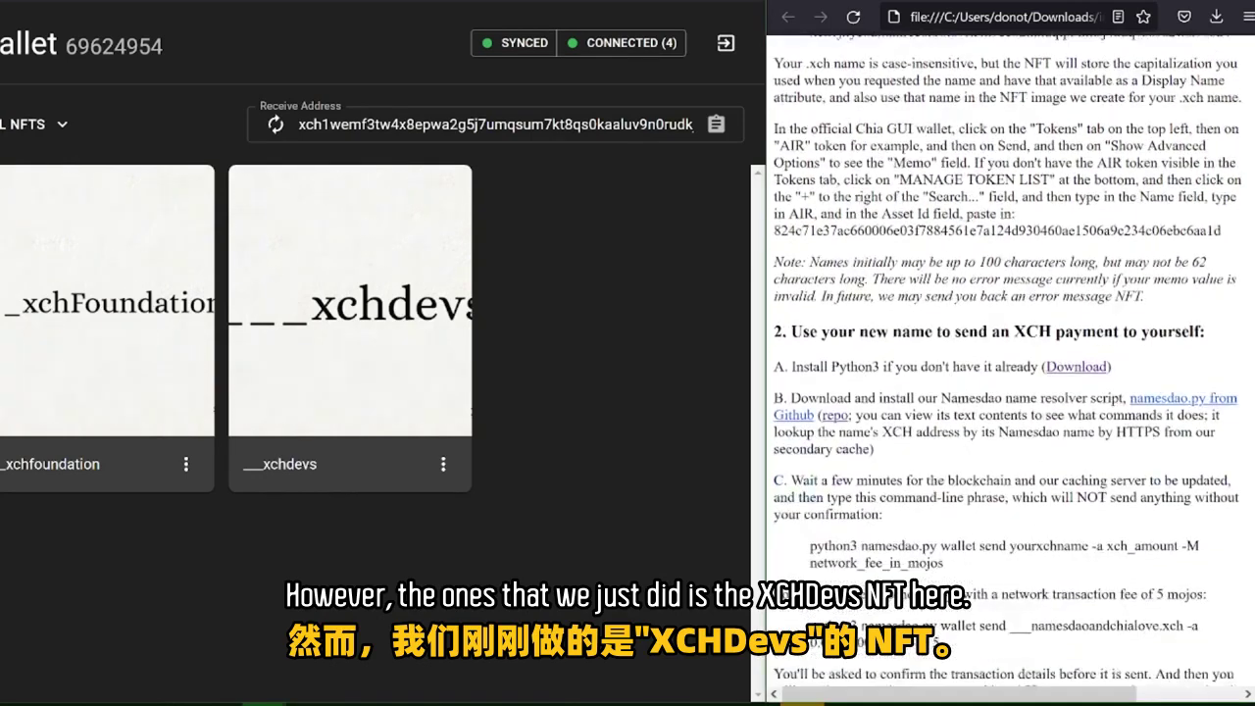
pyautogui.scroll(-3, 1010, 373)
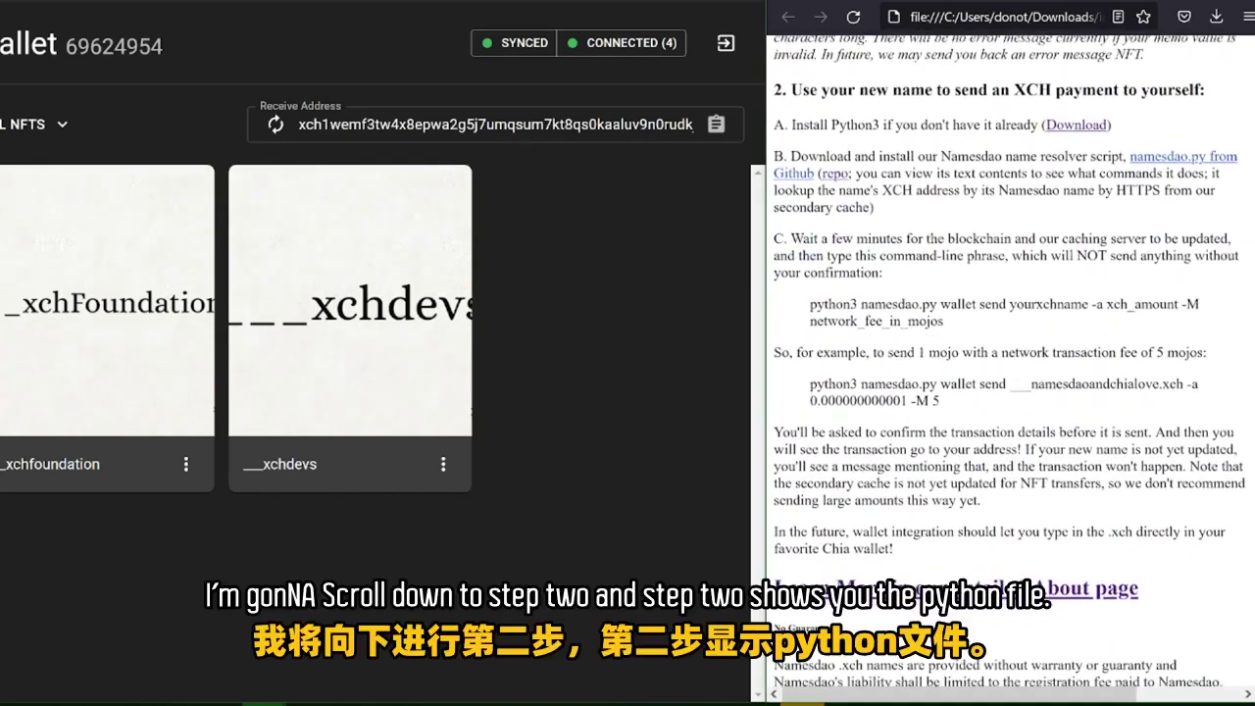
pyautogui.moveTo(888, 154); pyautogui.dragTo(1108, 159)
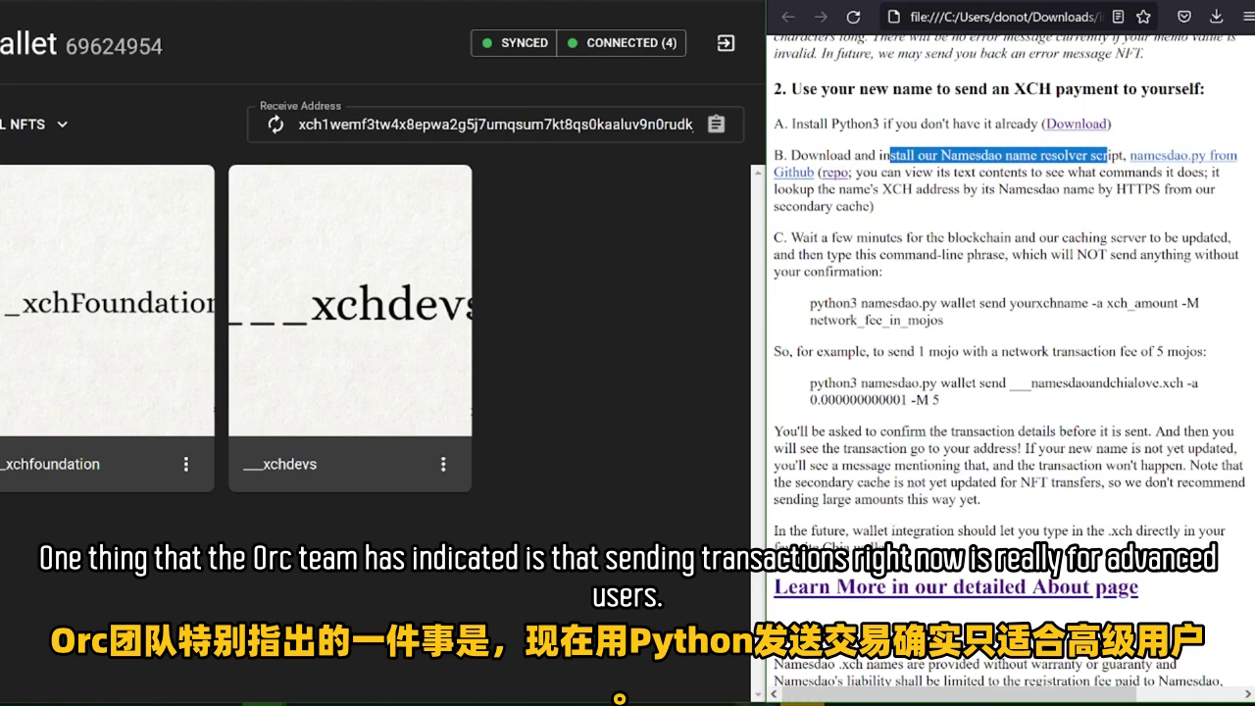
# Step: Switch to Windows PowerShell, clear the console and run python3 namesdao.py wallet resolve ___xchdevs.xch
pyautogui.moveTo(793, 694)
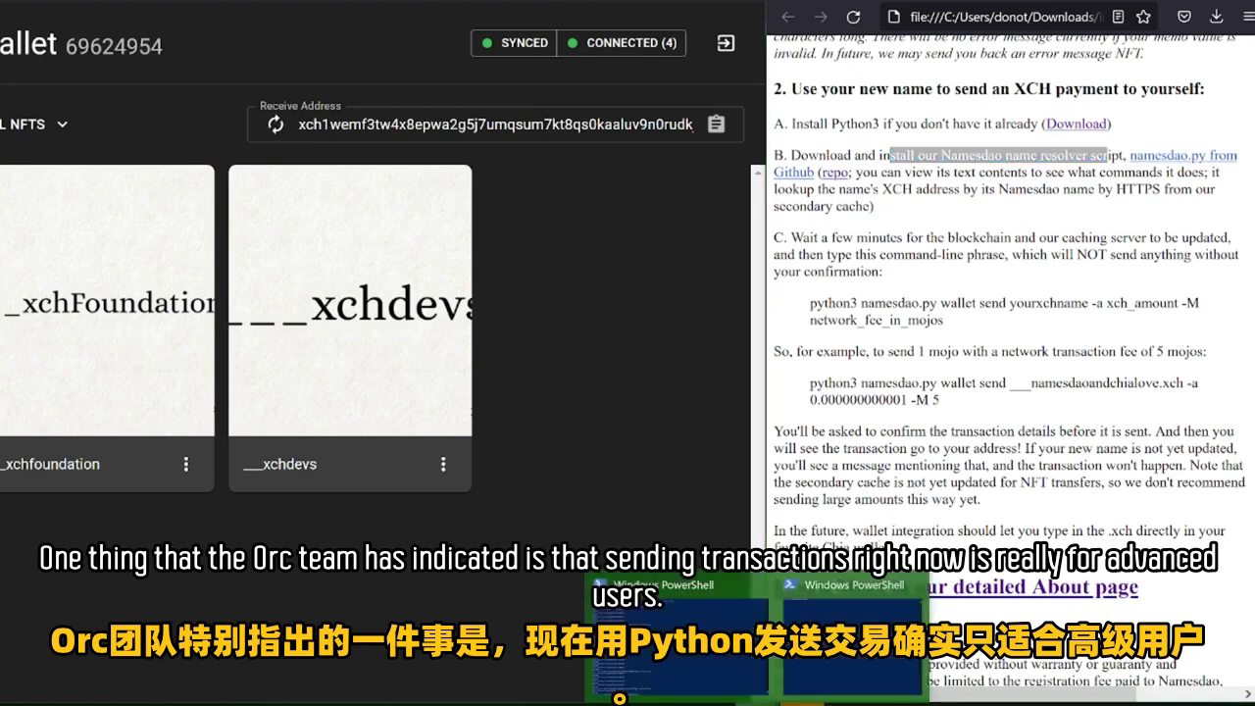
pyautogui.click(806, 673)
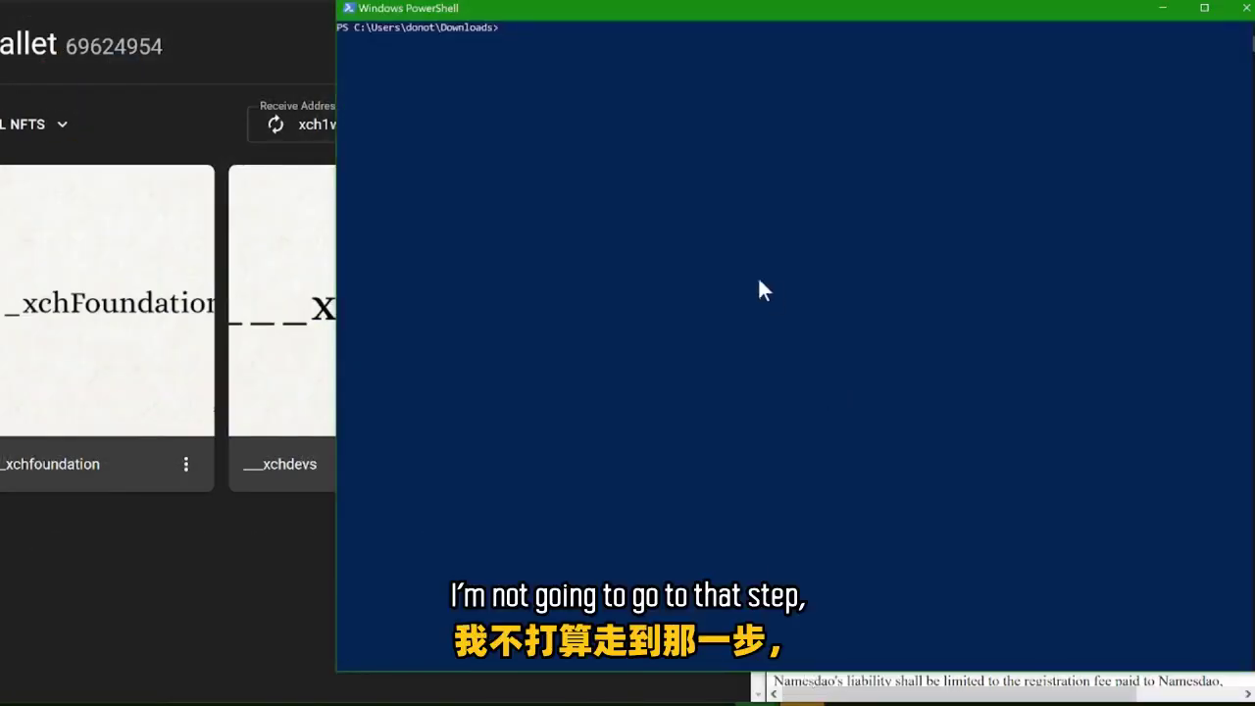
pyautogui.write('clear')
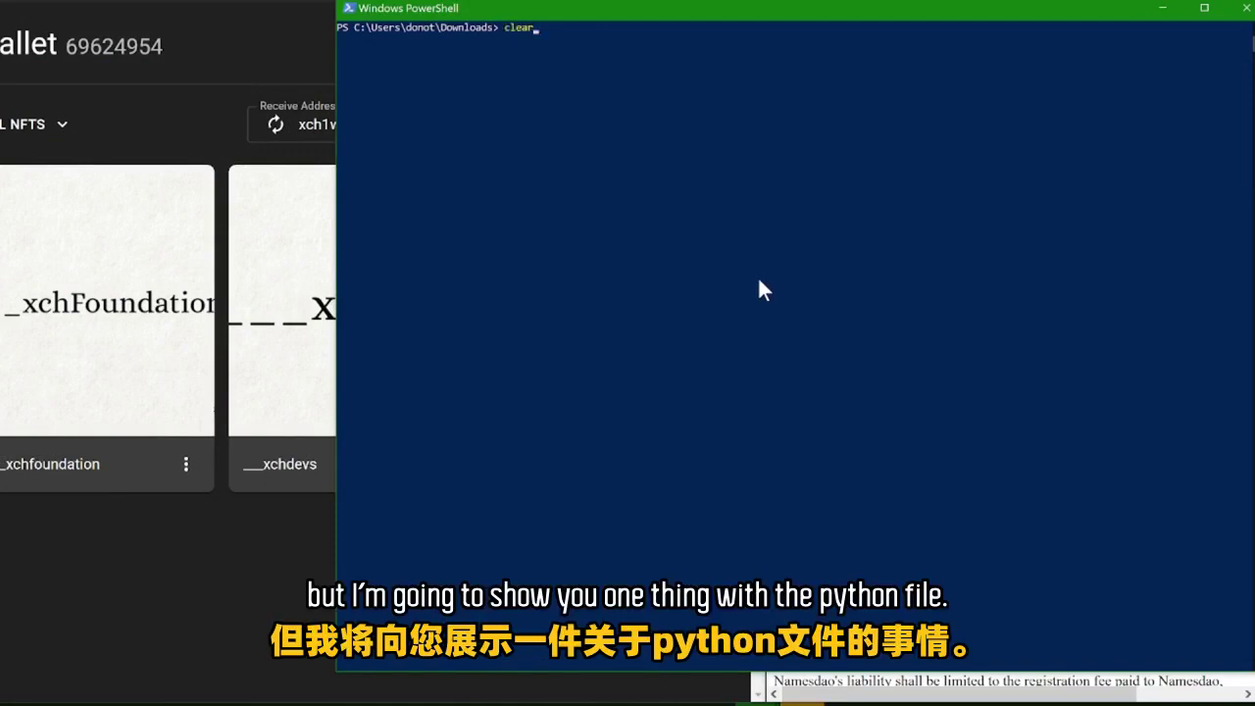
pyautogui.press('Return')
pyautogui.press('Up')
pyautogui.press('Up')
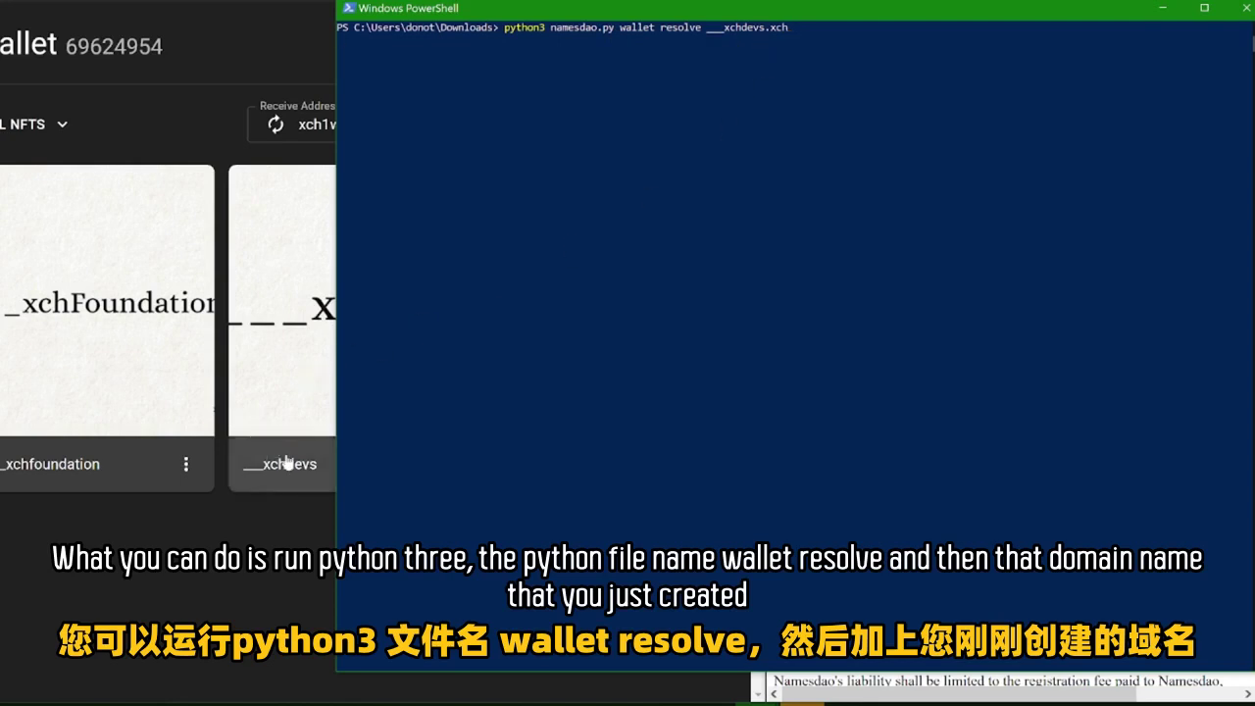
pyautogui.press('Return')
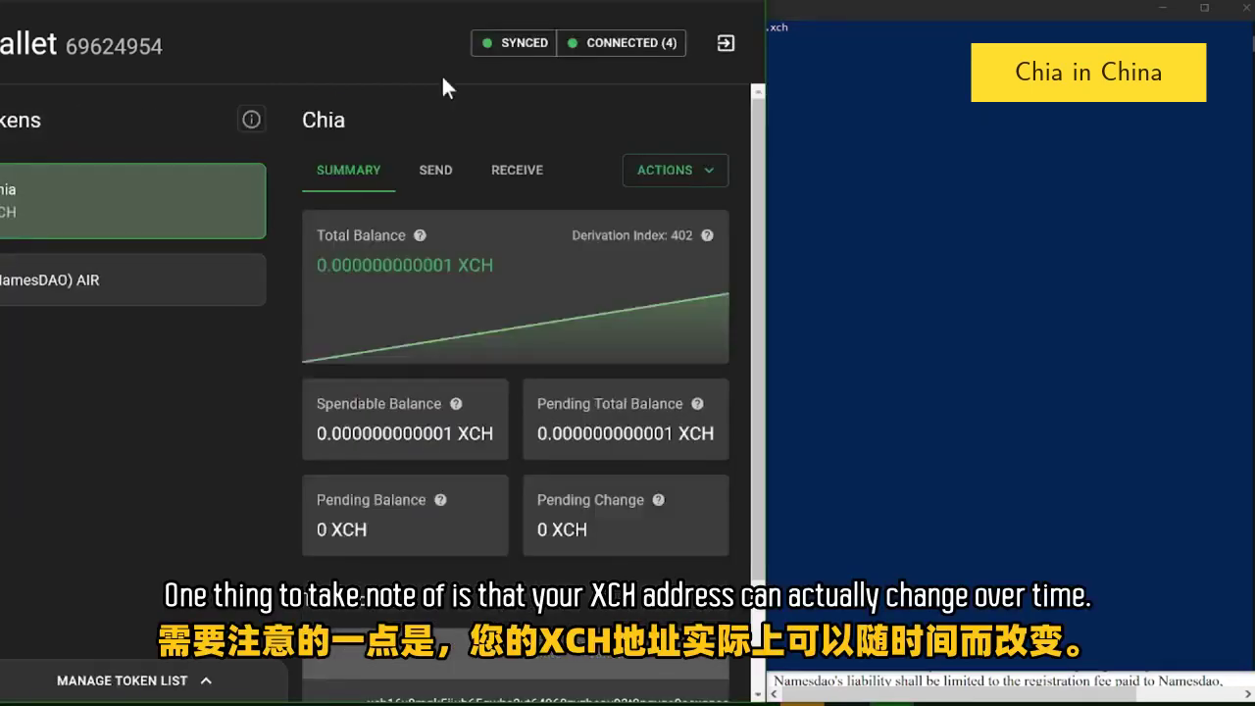
# Step: Display the receive address of the Chia XCH wallet
pyautogui.click(506, 171)
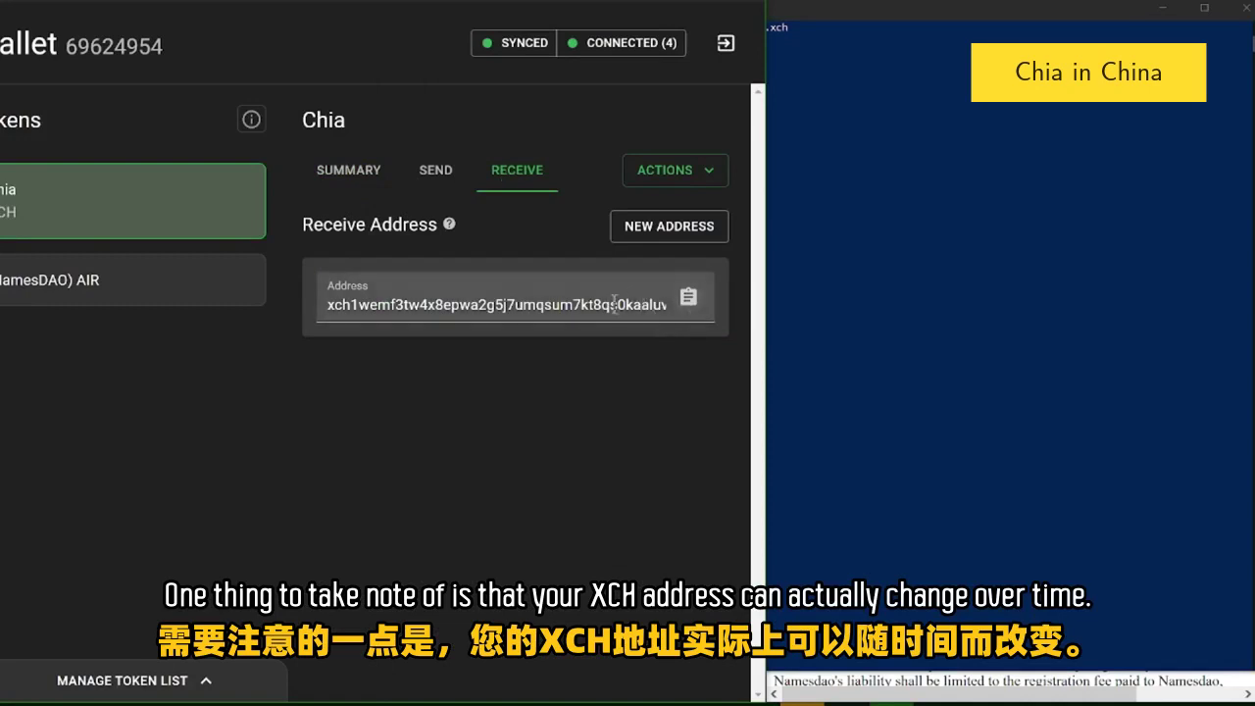